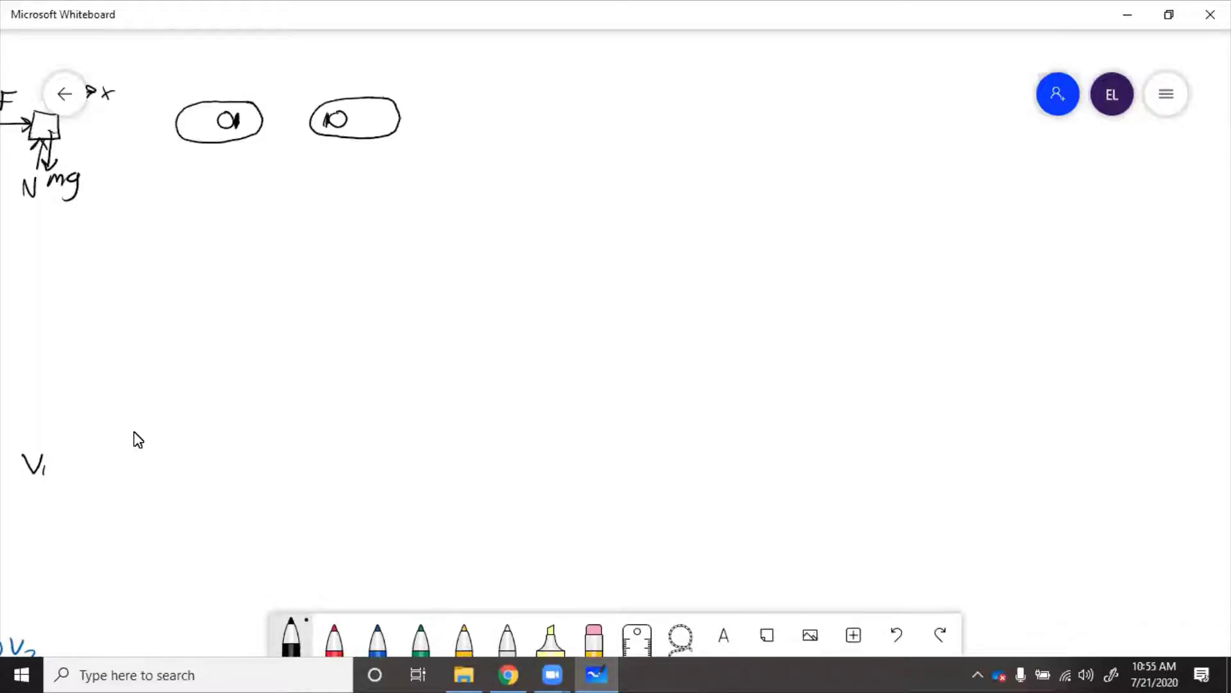
Draw opposing velocity arrows above the cars: rightward over the left car, leftward over the right.
{"action": "mouse_move", "coordinate": [201, 85]}
{"action": "left_mouse_down"}
{"action": "mouse_move", "coordinate": [242, 84]}
{"action": "mouse_move", "coordinate": [212, 75]}
{"action": "mouse_move", "coordinate": [218, 63]}
{"action": "mouse_move", "coordinate": [228, 78]}
{"action": "left_mouse_up"}
{"action": "mouse_move", "coordinate": [350, 80]}
{"action": "left_mouse_down"}
{"action": "mouse_move", "coordinate": [312, 78]}
{"action": "mouse_move", "coordinate": [343, 61]}
{"action": "mouse_move", "coordinate": [354, 78]}
{"action": "left_mouse_up"}
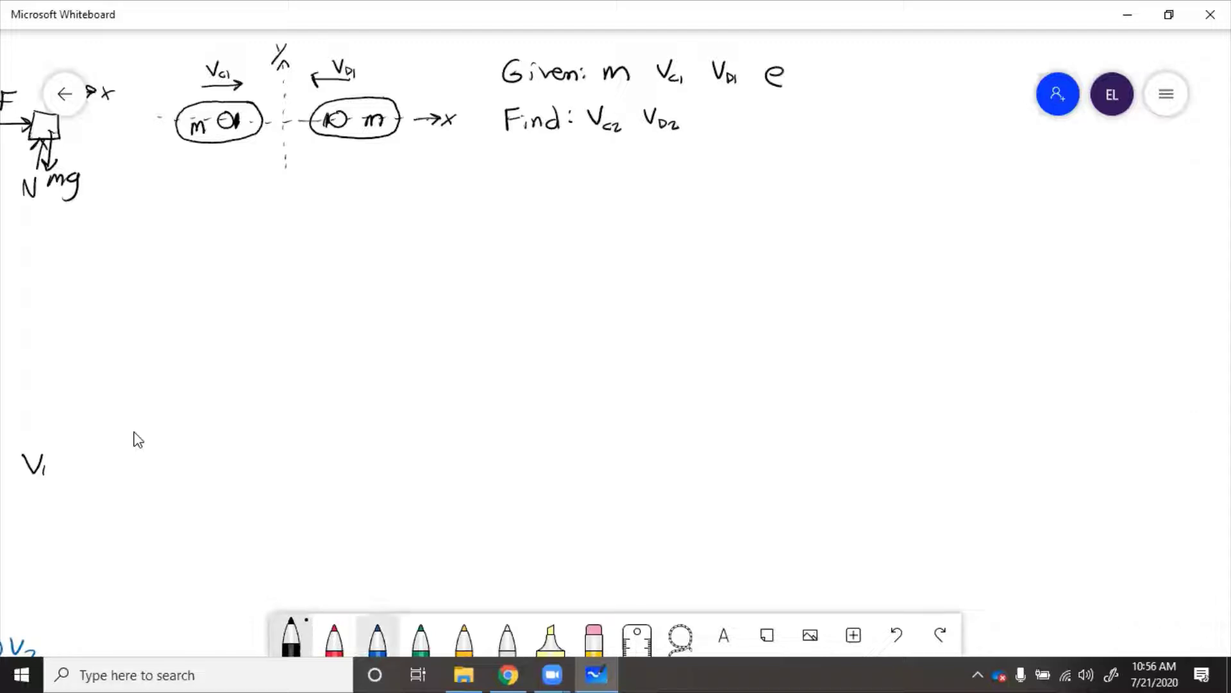
In blue ink, write 0.5 m/s above Vc1 and 2 m/s above VD1.
{"action": "left_click", "coordinate": [377, 638]}
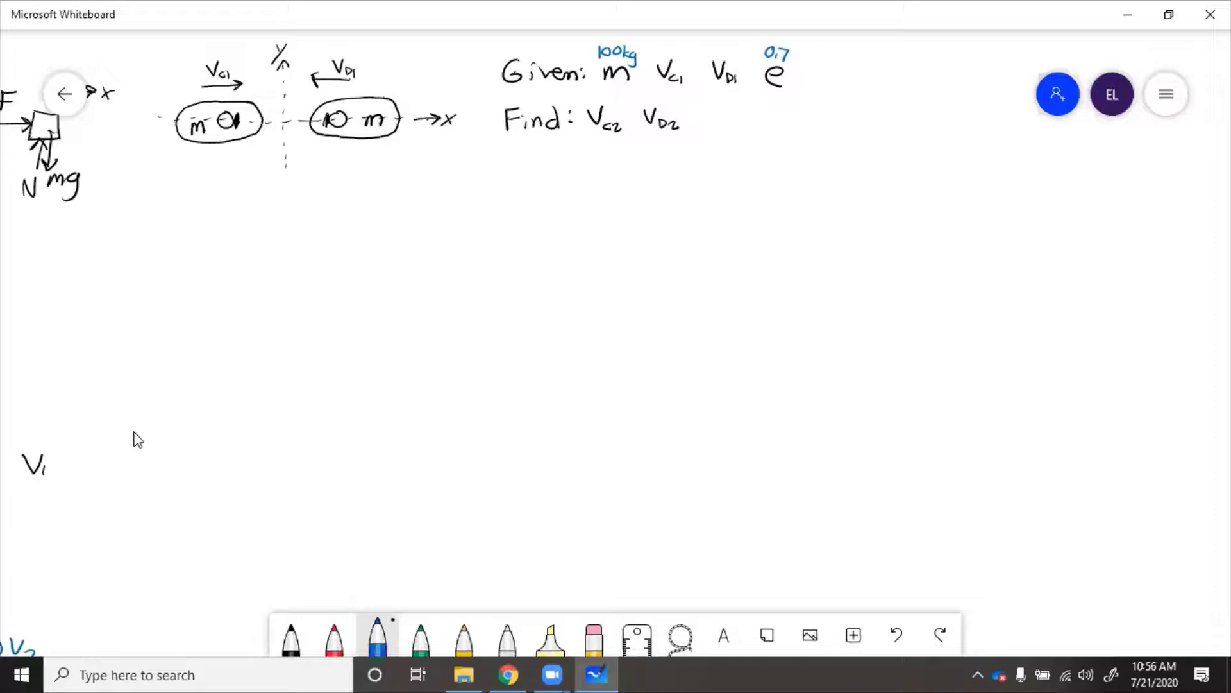
{"action": "left_click_drag", "start_coordinate": [204, 47], "coordinate": [238, 60]}
{"action": "mouse_move", "coordinate": [341, 47]}
{"action": "left_mouse_down"}
{"action": "mouse_move", "coordinate": [350, 59]}
{"action": "mouse_move", "coordinate": [368, 47]}
{"action": "mouse_move", "coordinate": [374, 63]}
{"action": "left_mouse_up"}
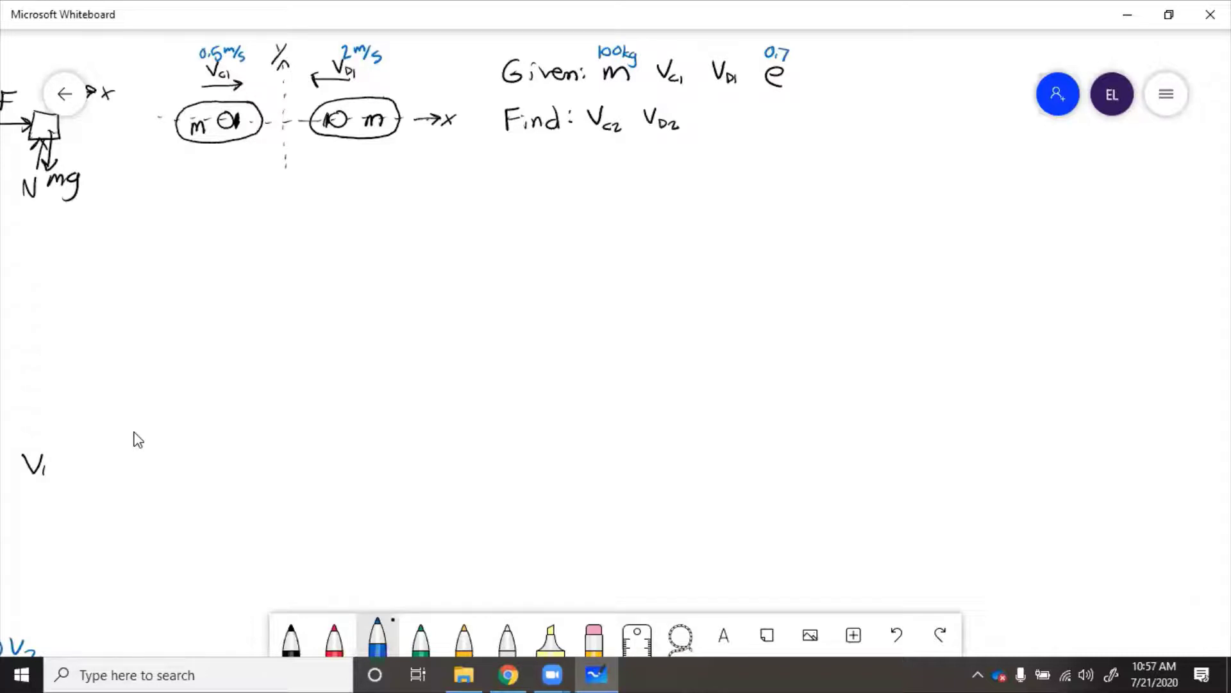
In black ink, draw the post-collision direction arrows beneath the cars at the dashed axis.
{"action": "left_click", "coordinate": [292, 638]}
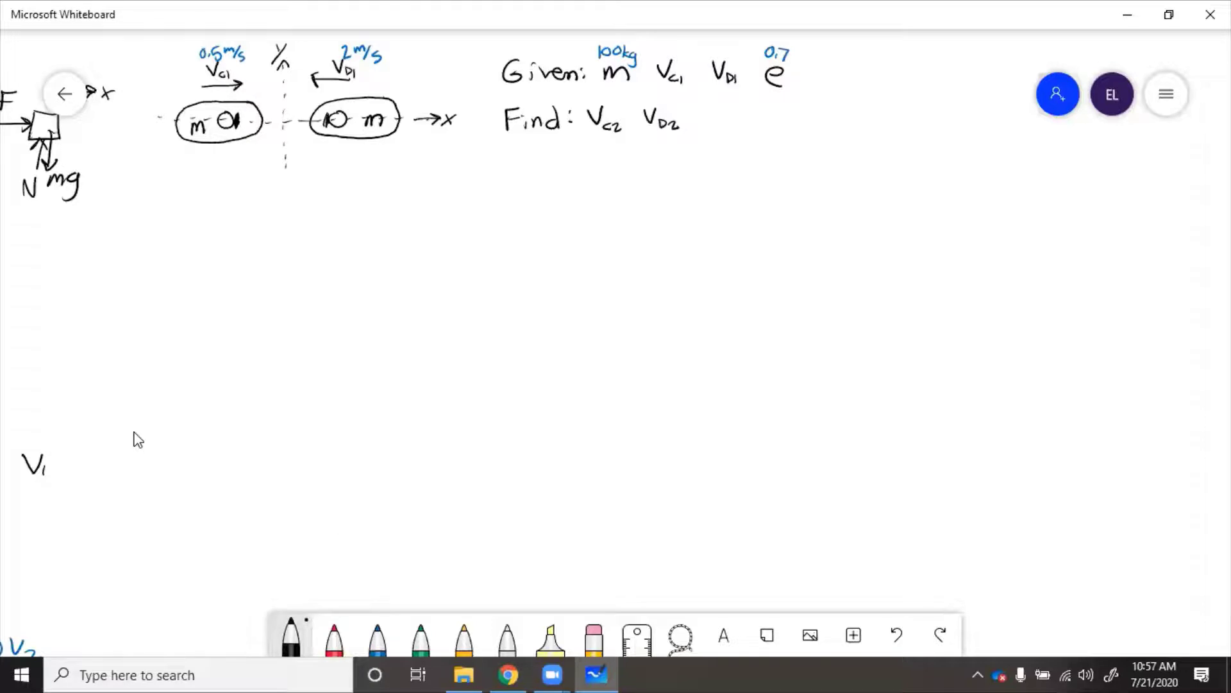
{"action": "mouse_move", "coordinate": [296, 163]}
{"action": "left_mouse_down"}
{"action": "mouse_move", "coordinate": [330, 163]}
{"action": "mouse_move", "coordinate": [244, 163]}
{"action": "mouse_move", "coordinate": [253, 156]}
{"action": "mouse_move", "coordinate": [254, 168]}
{"action": "left_mouse_up"}
Write mVc1 + mVD1 = mVc2 + mVD2 under an underlined 'cons mom' heading.
{"action": "mouse_move", "coordinate": [196, 210]}
{"action": "left_mouse_down"}
{"action": "mouse_move", "coordinate": [214, 225]}
{"action": "mouse_move", "coordinate": [230, 208]}
{"action": "mouse_move", "coordinate": [238, 229]}
{"action": "mouse_move", "coordinate": [258, 218]}
{"action": "left_mouse_up"}
{"action": "mouse_move", "coordinate": [253, 211]}
{"action": "left_mouse_down"}
{"action": "mouse_move", "coordinate": [254, 224]}
{"action": "mouse_move", "coordinate": [277, 213]}
{"action": "mouse_move", "coordinate": [293, 223]}
{"action": "mouse_move", "coordinate": [311, 205]}
{"action": "mouse_move", "coordinate": [322, 229]}
{"action": "mouse_move", "coordinate": [347, 219]}
{"action": "left_mouse_up"}
{"action": "mouse_move", "coordinate": [354, 213]}
{"action": "left_mouse_down"}
{"action": "mouse_move", "coordinate": [374, 224]}
{"action": "mouse_move", "coordinate": [396, 208]}
{"action": "mouse_move", "coordinate": [398, 228]}
{"action": "mouse_move", "coordinate": [413, 228]}
{"action": "mouse_move", "coordinate": [477, 205]}
{"action": "mouse_move", "coordinate": [494, 226]}
{"action": "left_mouse_up"}
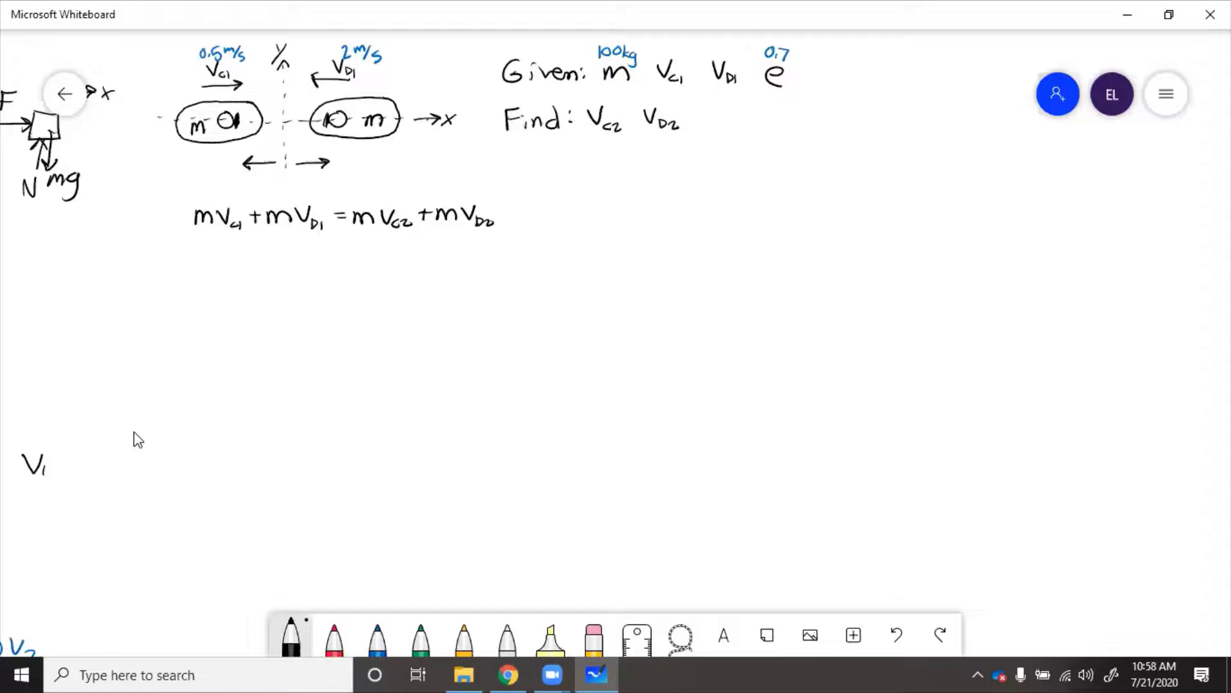
{"action": "left_click_drag", "start_coordinate": [251, 191], "coordinate": [259, 193]}
{"action": "left_click_drag", "start_coordinate": [267, 191], "coordinate": [268, 195]}
{"action": "left_click_drag", "start_coordinate": [283, 192], "coordinate": [359, 193]}
{"action": "left_click_drag", "start_coordinate": [242, 199], "coordinate": [364, 192]}
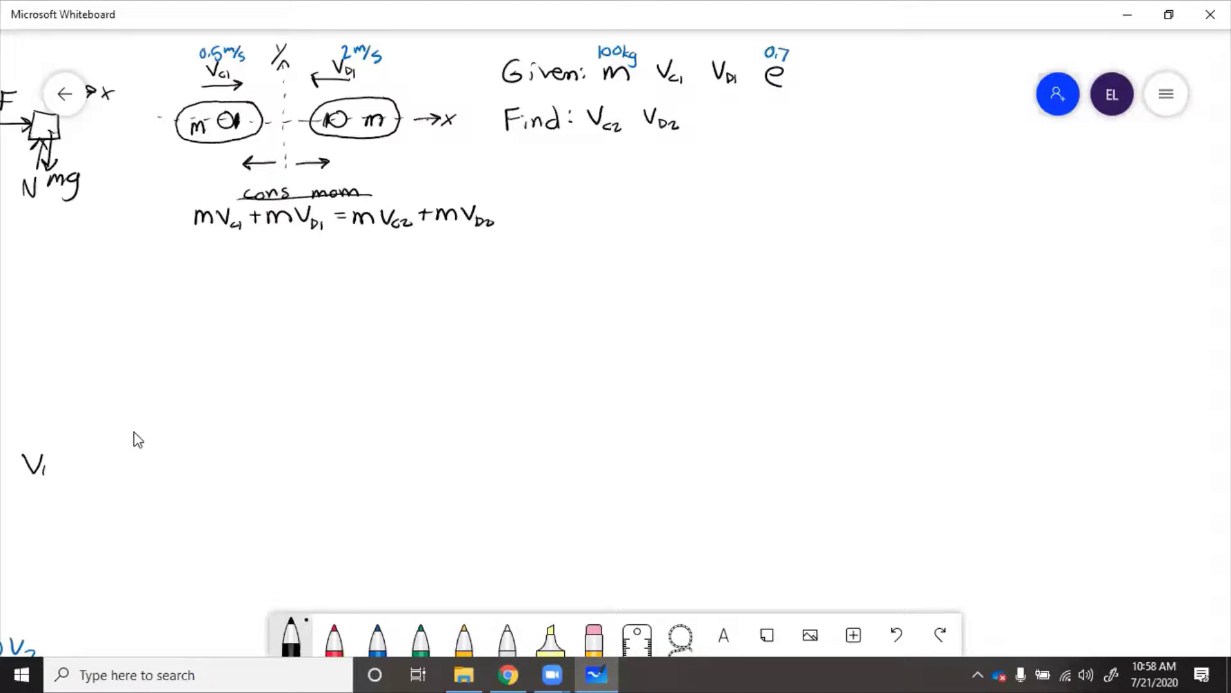
Write the restitution equation e = −(Vc2 − VD2)/(Vc1 − VD1) beside it.
{"action": "mouse_move", "coordinate": [570, 214]}
{"action": "left_mouse_down"}
{"action": "mouse_move", "coordinate": [585, 221]}
{"action": "mouse_move", "coordinate": [631, 196]}
{"action": "mouse_move", "coordinate": [644, 207]}
{"action": "mouse_move", "coordinate": [657, 187]}
{"action": "mouse_move", "coordinate": [666, 207]}
{"action": "left_mouse_up"}
{"action": "mouse_move", "coordinate": [668, 198]}
{"action": "left_mouse_down"}
{"action": "mouse_move", "coordinate": [677, 206]}
{"action": "mouse_move", "coordinate": [707, 184]}
{"action": "mouse_move", "coordinate": [731, 207]}
{"action": "left_mouse_up"}
{"action": "left_click_drag", "start_coordinate": [624, 215], "coordinate": [736, 213]}
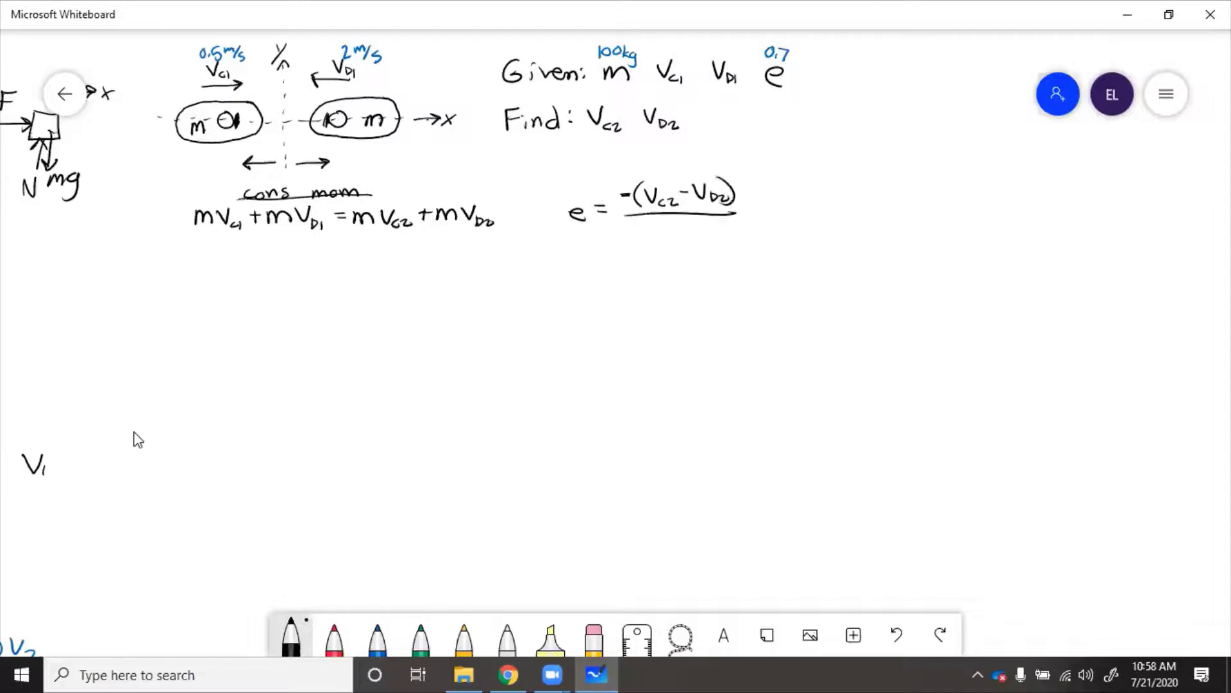
{"action": "left_click_drag", "start_coordinate": [646, 228], "coordinate": [664, 241]}
{"action": "left_click_drag", "start_coordinate": [668, 234], "coordinate": [688, 235]}
{"action": "mouse_move", "coordinate": [698, 226]}
{"action": "left_mouse_down"}
{"action": "mouse_move", "coordinate": [705, 238]}
{"action": "mouse_move", "coordinate": [711, 225]}
{"action": "left_mouse_up"}
{"action": "left_click_drag", "start_coordinate": [713, 232], "coordinate": [715, 242]}
{"action": "left_click_drag", "start_coordinate": [726, 233], "coordinate": [725, 242]}
{"action": "left_click_drag", "start_coordinate": [646, 219], "coordinate": [651, 248]}
{"action": "left_click_drag", "start_coordinate": [728, 218], "coordinate": [729, 245]}
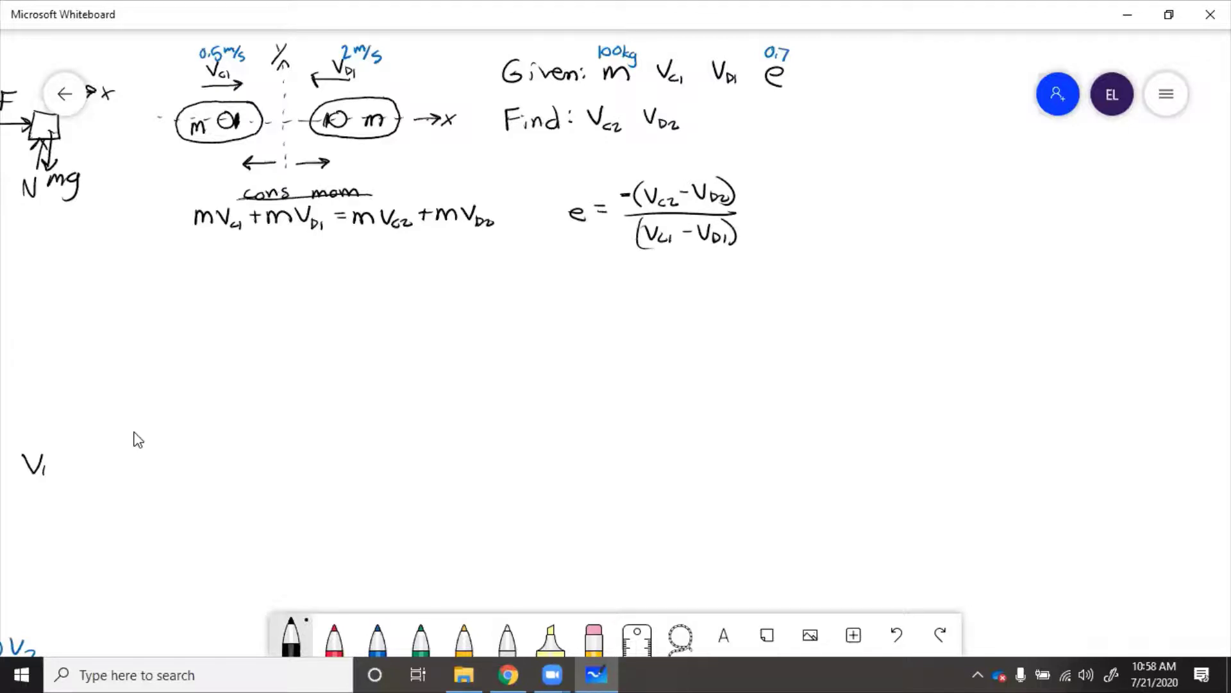
Cross out every mass m in the momentum equation in red ink.
{"action": "left_click", "coordinate": [334, 638]}
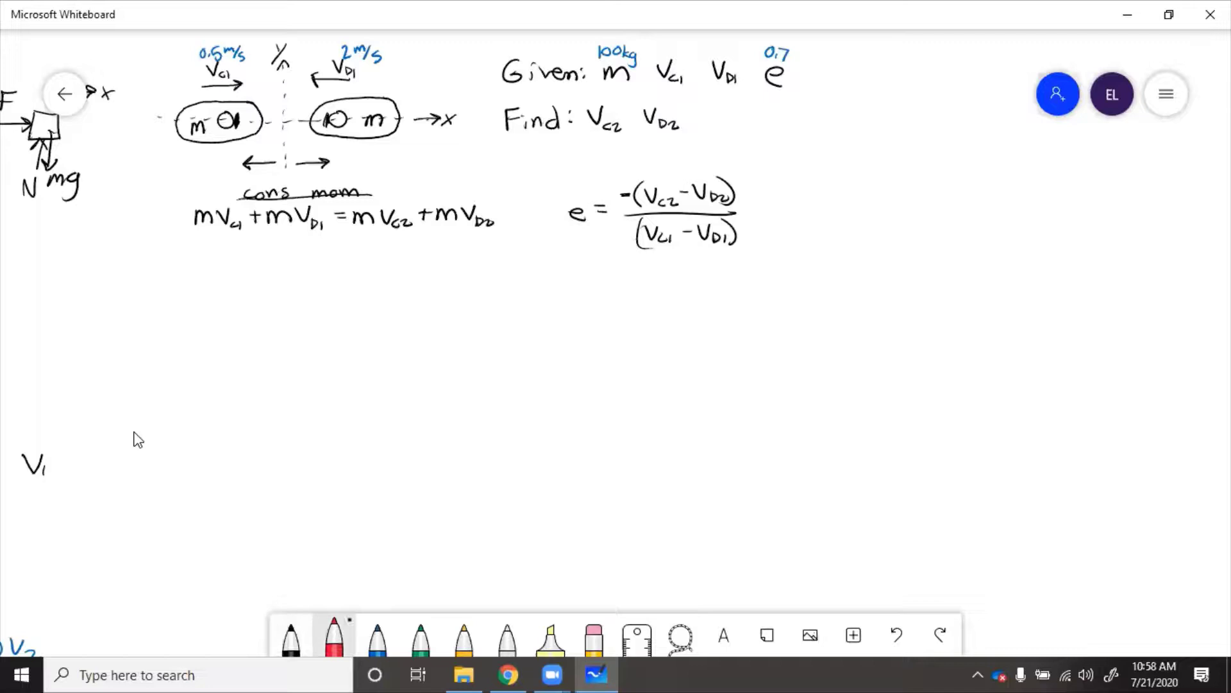
{"action": "left_click_drag", "start_coordinate": [435, 203], "coordinate": [452, 222]}
{"action": "left_click_drag", "start_coordinate": [352, 205], "coordinate": [372, 226]}
{"action": "left_click_drag", "start_coordinate": [263, 206], "coordinate": [290, 224]}
{"action": "left_click_drag", "start_coordinate": [191, 201], "coordinate": [216, 232]}
In blue, write the reduced momentum equation 0.5 − 2 = Vc2 + VD2 = −1.5.
{"action": "left_click", "coordinate": [377, 638]}
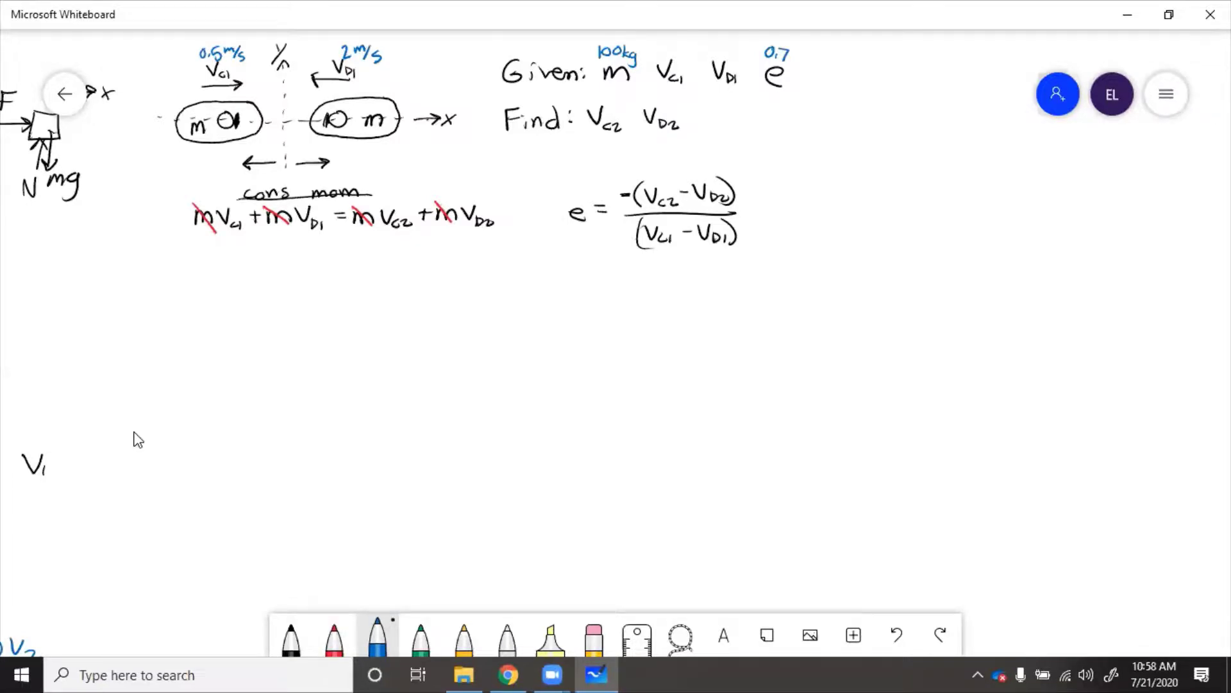
{"action": "mouse_move", "coordinate": [209, 251]}
{"action": "left_mouse_down"}
{"action": "mouse_move", "coordinate": [201, 262]}
{"action": "mouse_move", "coordinate": [209, 251]}
{"action": "mouse_move", "coordinate": [228, 266]}
{"action": "left_mouse_up"}
{"action": "mouse_move", "coordinate": [252, 256]}
{"action": "left_mouse_down"}
{"action": "mouse_move", "coordinate": [274, 267]}
{"action": "mouse_move", "coordinate": [302, 250]}
{"action": "left_mouse_up"}
{"action": "mouse_move", "coordinate": [288, 255]}
{"action": "left_mouse_down"}
{"action": "mouse_move", "coordinate": [317, 262]}
{"action": "mouse_move", "coordinate": [324, 247]}
{"action": "left_mouse_up"}
{"action": "left_click_drag", "start_coordinate": [334, 260], "coordinate": [358, 260]}
{"action": "mouse_move", "coordinate": [361, 250]}
{"action": "left_mouse_down"}
{"action": "mouse_move", "coordinate": [368, 267]}
{"action": "mouse_move", "coordinate": [375, 250]}
{"action": "mouse_move", "coordinate": [378, 270]}
{"action": "left_mouse_up"}
{"action": "left_click_drag", "start_coordinate": [381, 263], "coordinate": [387, 270]}
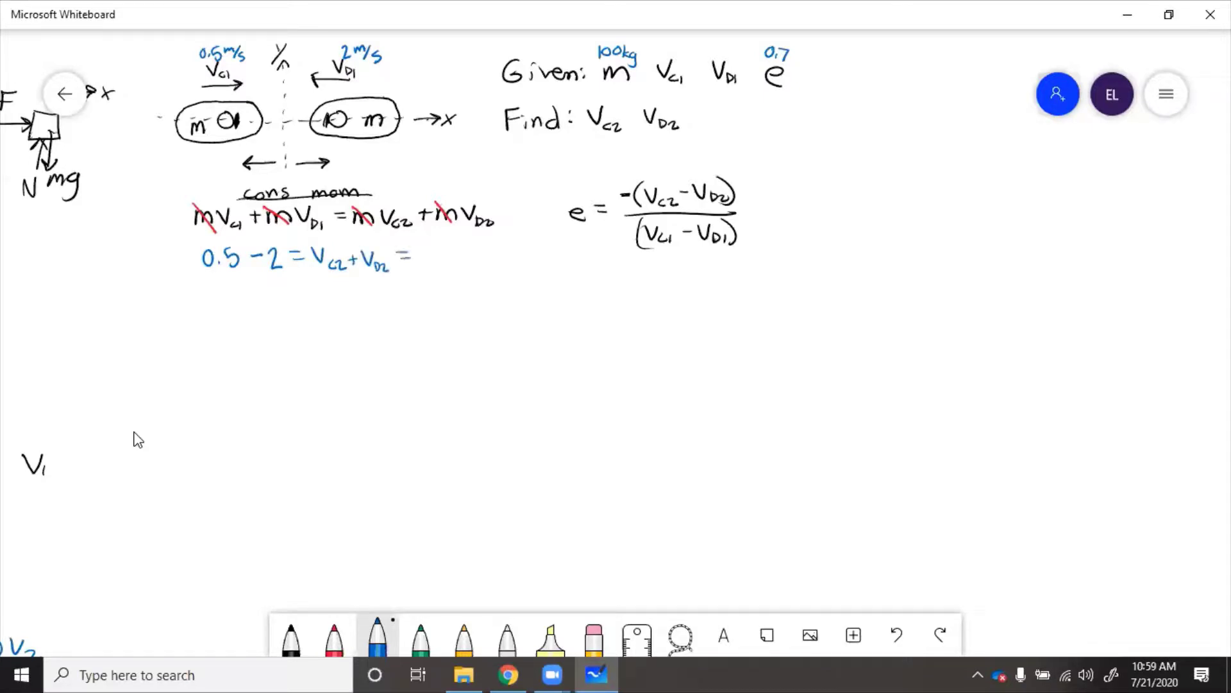
{"action": "mouse_move", "coordinate": [439, 243]}
{"action": "left_mouse_down"}
{"action": "mouse_move", "coordinate": [438, 266]}
{"action": "mouse_move", "coordinate": [450, 264]}
{"action": "left_mouse_up"}
Substitute e = 0.7 into restitution: 0.7 = −(Vc2 − VD2) over a new fraction bar.
{"action": "mouse_move", "coordinate": [745, 202]}
{"action": "left_mouse_down"}
{"action": "mouse_move", "coordinate": [798, 197]}
{"action": "mouse_move", "coordinate": [792, 216]}
{"action": "mouse_move", "coordinate": [849, 188]}
{"action": "mouse_move", "coordinate": [853, 206]}
{"action": "mouse_move", "coordinate": [876, 189]}
{"action": "mouse_move", "coordinate": [880, 206]}
{"action": "mouse_move", "coordinate": [897, 206]}
{"action": "left_mouse_up"}
{"action": "left_click", "coordinate": [783, 214]}
{"action": "mouse_move", "coordinate": [900, 191]}
{"action": "left_mouse_down"}
{"action": "mouse_move", "coordinate": [924, 184]}
{"action": "mouse_move", "coordinate": [940, 204]}
{"action": "left_mouse_up"}
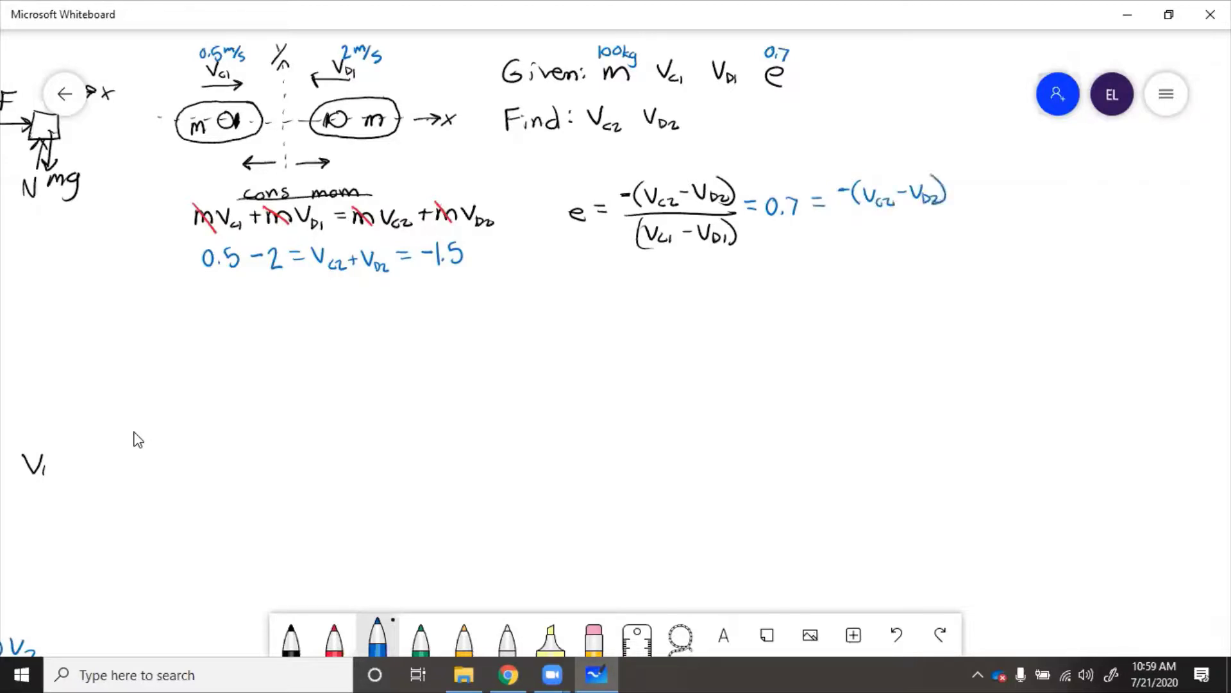
{"action": "left_click_drag", "start_coordinate": [841, 215], "coordinate": [953, 209]}
Write the denominator as 0.5 + 2, then the line 1.75 = 0.7(2.5) = −Vc2 + VD2.
{"action": "mouse_move", "coordinate": [863, 226]}
{"action": "left_mouse_down"}
{"action": "mouse_move", "coordinate": [879, 243]}
{"action": "mouse_move", "coordinate": [909, 234]}
{"action": "left_mouse_up"}
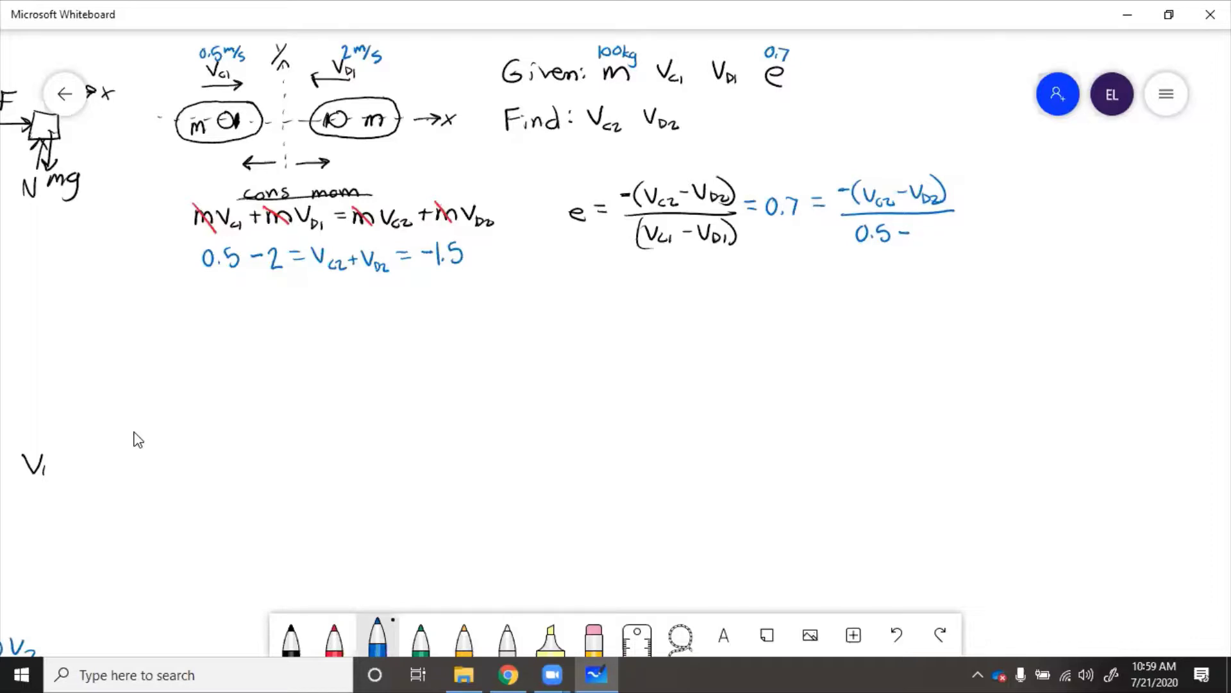
{"action": "mouse_move", "coordinate": [904, 227]}
{"action": "left_mouse_down"}
{"action": "mouse_move", "coordinate": [901, 238]}
{"action": "mouse_move", "coordinate": [936, 241]}
{"action": "left_mouse_up"}
{"action": "mouse_move", "coordinate": [769, 263]}
{"action": "left_mouse_down"}
{"action": "mouse_move", "coordinate": [824, 270]}
{"action": "mouse_move", "coordinate": [824, 257]}
{"action": "mouse_move", "coordinate": [835, 276]}
{"action": "mouse_move", "coordinate": [864, 262]}
{"action": "left_mouse_up"}
{"action": "mouse_move", "coordinate": [854, 269]}
{"action": "left_mouse_down"}
{"action": "mouse_move", "coordinate": [894, 257]}
{"action": "mouse_move", "coordinate": [901, 275]}
{"action": "left_mouse_up"}
{"action": "left_click_drag", "start_coordinate": [903, 268], "coordinate": [913, 271]}
{"action": "mouse_move", "coordinate": [910, 263]}
{"action": "left_mouse_down"}
{"action": "mouse_move", "coordinate": [942, 253]}
{"action": "mouse_move", "coordinate": [942, 272]}
{"action": "mouse_move", "coordinate": [962, 272]}
{"action": "left_mouse_up"}
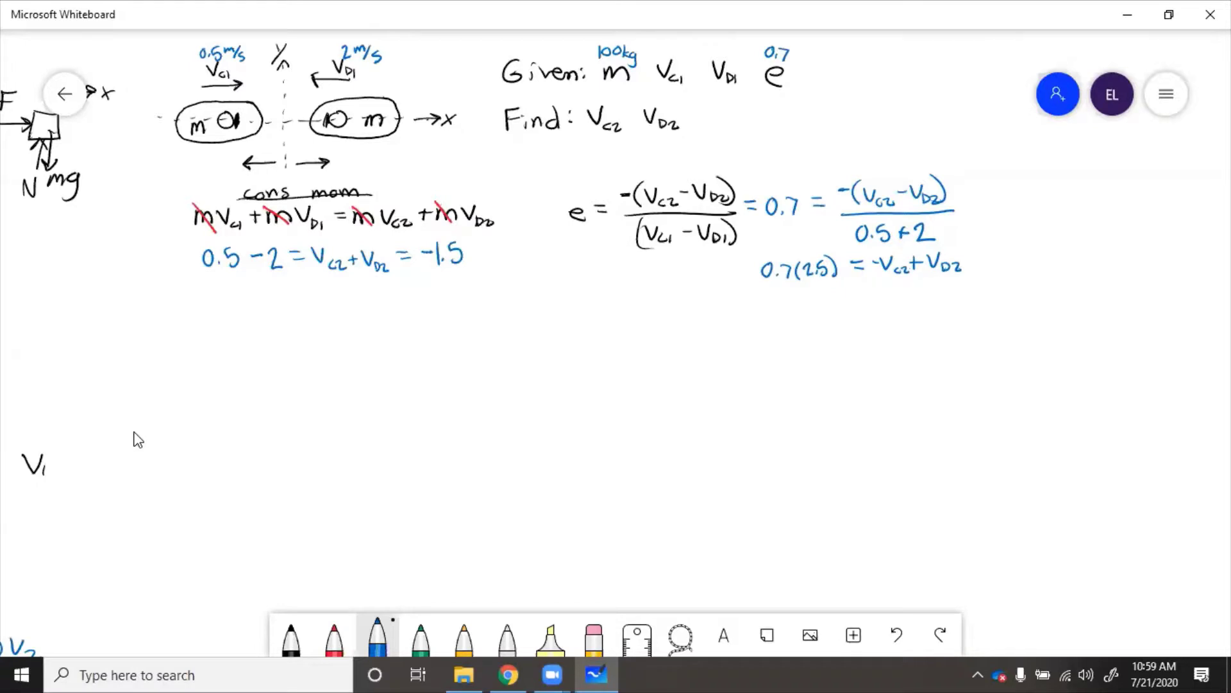
{"action": "mouse_move", "coordinate": [736, 274]}
{"action": "left_mouse_down"}
{"action": "mouse_move", "coordinate": [748, 274]}
{"action": "mouse_move", "coordinate": [687, 281]}
{"action": "mouse_move", "coordinate": [720, 272]}
{"action": "mouse_move", "coordinate": [713, 282]}
{"action": "left_mouse_up"}
Carry 1.75 over and write −Vc2 + VD2 = 1.75 beneath the momentum equation, underlined.
{"action": "mouse_move", "coordinate": [656, 276]}
{"action": "left_mouse_down"}
{"action": "mouse_move", "coordinate": [525, 274]}
{"action": "mouse_move", "coordinate": [523, 297]}
{"action": "left_mouse_up"}
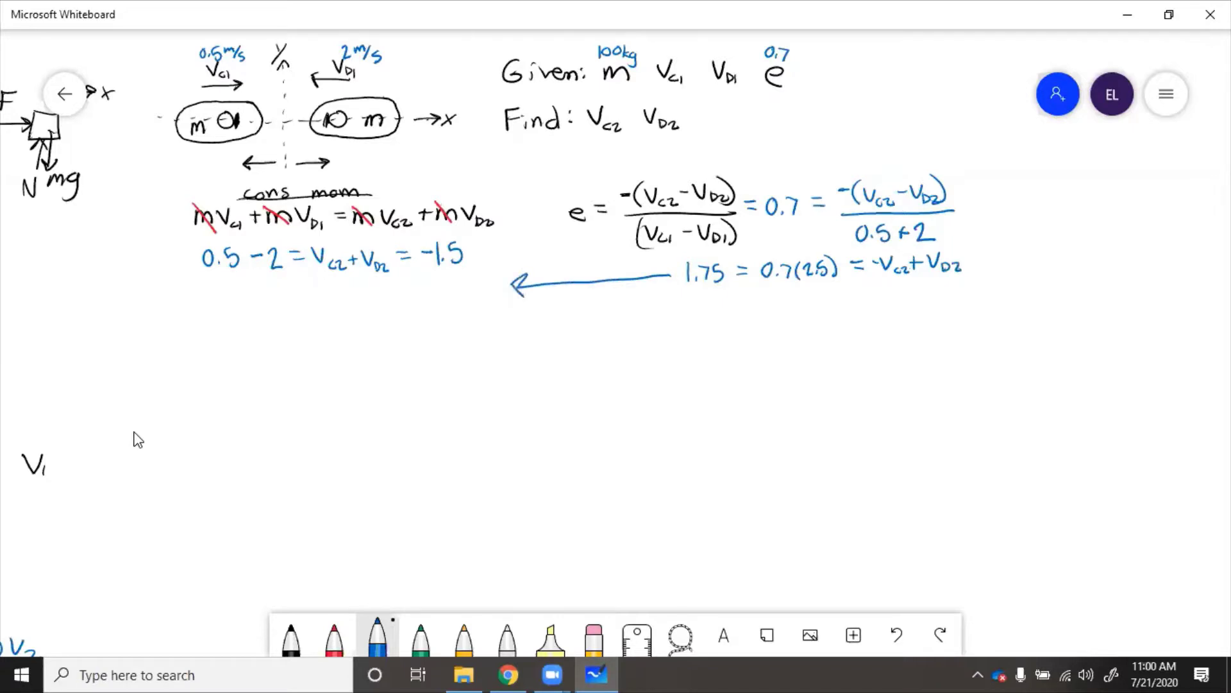
{"action": "left_click_drag", "start_coordinate": [399, 300], "coordinate": [409, 299]}
{"action": "mouse_move", "coordinate": [420, 286]}
{"action": "left_mouse_down"}
{"action": "mouse_move", "coordinate": [420, 306]}
{"action": "mouse_move", "coordinate": [442, 286]}
{"action": "mouse_move", "coordinate": [438, 304]}
{"action": "left_mouse_up"}
{"action": "left_click_drag", "start_coordinate": [452, 284], "coordinate": [449, 306]}
{"action": "mouse_move", "coordinate": [323, 292]}
{"action": "left_mouse_down"}
{"action": "mouse_move", "coordinate": [328, 307]}
{"action": "mouse_move", "coordinate": [334, 292]}
{"action": "left_mouse_up"}
{"action": "left_click_drag", "start_coordinate": [341, 300], "coordinate": [356, 302]}
{"action": "mouse_move", "coordinate": [351, 296]}
{"action": "left_mouse_down"}
{"action": "mouse_move", "coordinate": [375, 292]}
{"action": "mouse_move", "coordinate": [378, 305]}
{"action": "left_mouse_up"}
{"action": "left_click_drag", "start_coordinate": [378, 294], "coordinate": [396, 304]}
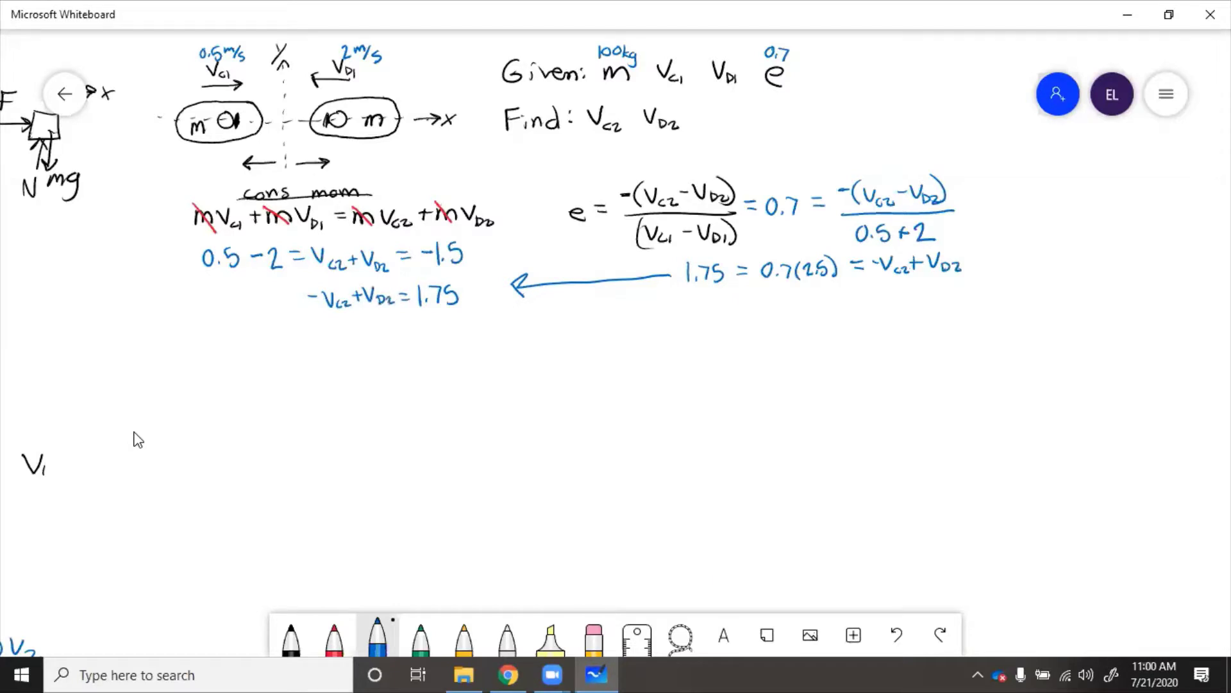
{"action": "left_click_drag", "start_coordinate": [294, 320], "coordinate": [484, 311]}
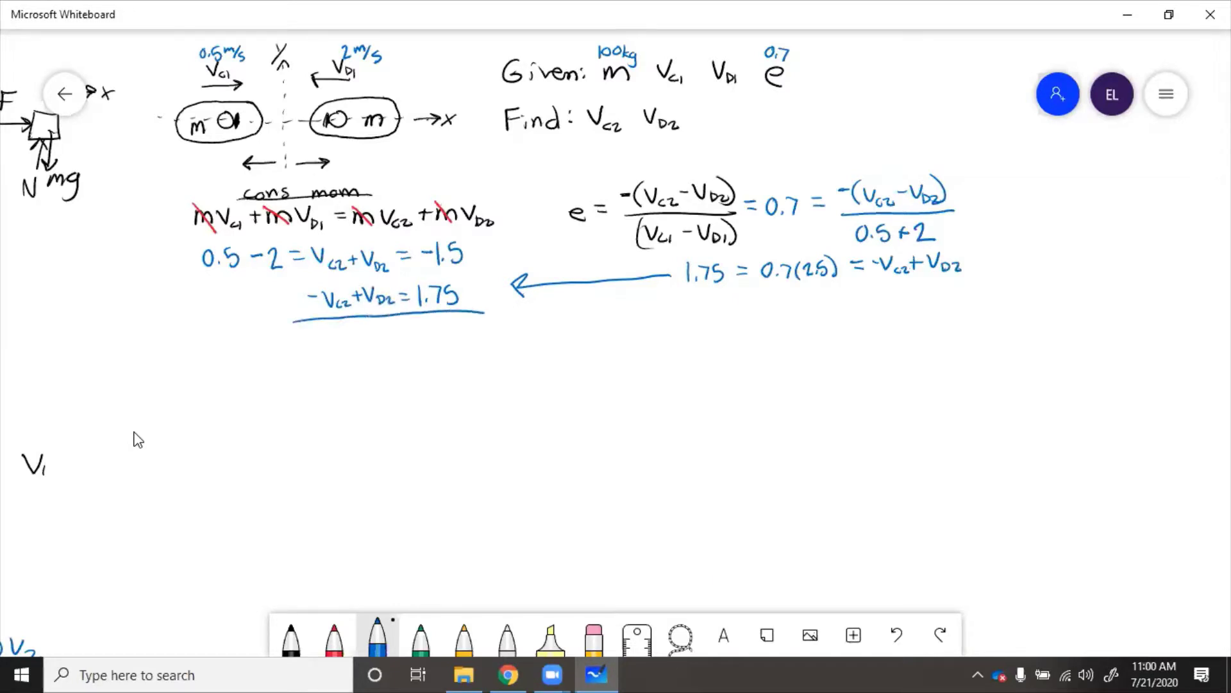
Add the equations to get 2VD2 = 0.25, so VD2 = 0.125 m/s to right, boxed; label arrow VD2.
{"action": "left_click_drag", "start_coordinate": [351, 337], "coordinate": [364, 353]}
{"action": "mouse_move", "coordinate": [363, 336]}
{"action": "left_mouse_down"}
{"action": "mouse_move", "coordinate": [380, 353]}
{"action": "mouse_move", "coordinate": [431, 333]}
{"action": "mouse_move", "coordinate": [462, 345]}
{"action": "left_mouse_up"}
{"action": "left_click", "coordinate": [443, 345]}
{"action": "left_click_drag", "start_coordinate": [463, 328], "coordinate": [472, 328]}
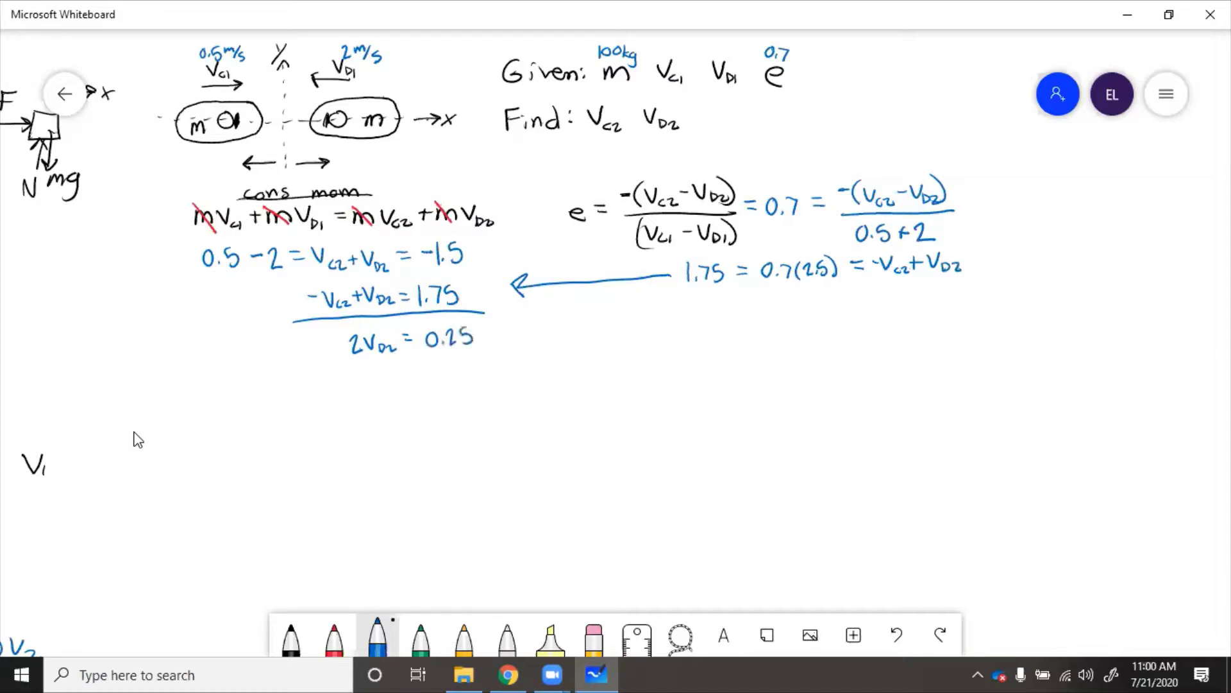
{"action": "mouse_move", "coordinate": [373, 363]}
{"action": "left_mouse_down"}
{"action": "mouse_move", "coordinate": [391, 382]}
{"action": "mouse_move", "coordinate": [429, 364]}
{"action": "mouse_move", "coordinate": [462, 379]}
{"action": "mouse_move", "coordinate": [500, 363]}
{"action": "mouse_move", "coordinate": [493, 379]}
{"action": "left_mouse_up"}
{"action": "left_click_drag", "start_coordinate": [511, 369], "coordinate": [511, 381]}
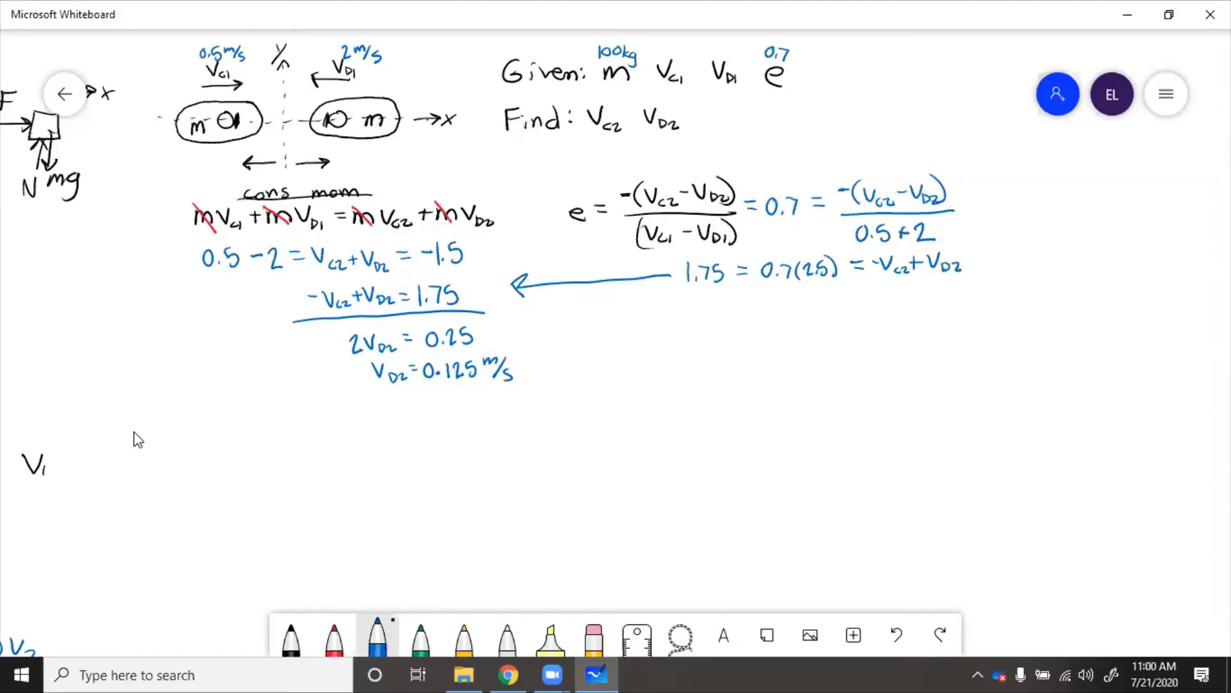
{"action": "mouse_move", "coordinate": [336, 157]}
{"action": "left_mouse_down"}
{"action": "mouse_move", "coordinate": [341, 172]}
{"action": "mouse_move", "coordinate": [347, 156]}
{"action": "mouse_move", "coordinate": [352, 174]}
{"action": "mouse_move", "coordinate": [370, 172]}
{"action": "left_mouse_up"}
{"action": "left_click_drag", "start_coordinate": [398, 393], "coordinate": [399, 407]}
{"action": "left_click_drag", "start_coordinate": [394, 399], "coordinate": [445, 414]}
{"action": "mouse_move", "coordinate": [450, 391]}
{"action": "left_mouse_down"}
{"action": "mouse_move", "coordinate": [458, 407]}
{"action": "mouse_move", "coordinate": [470, 393]}
{"action": "left_mouse_up"}
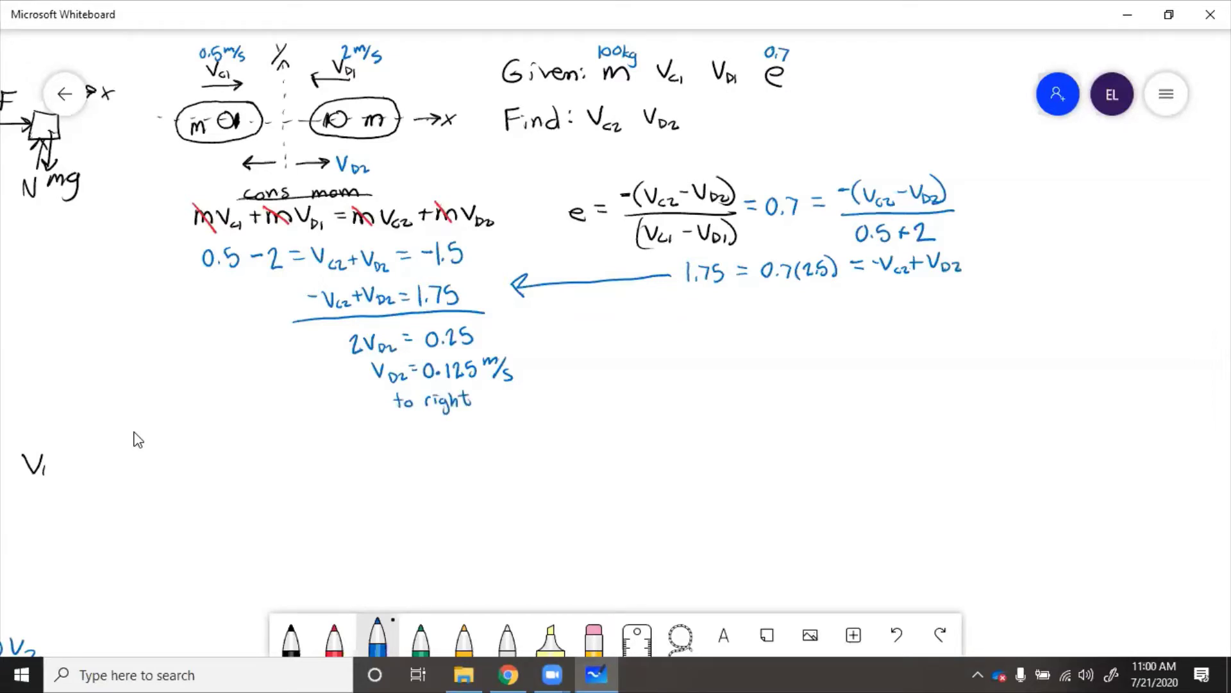
{"action": "mouse_move", "coordinate": [363, 357]}
{"action": "left_mouse_down"}
{"action": "mouse_move", "coordinate": [363, 385]}
{"action": "mouse_move", "coordinate": [419, 425]}
{"action": "mouse_move", "coordinate": [517, 410]}
{"action": "mouse_move", "coordinate": [507, 348]}
{"action": "mouse_move", "coordinate": [371, 359]}
{"action": "left_mouse_up"}
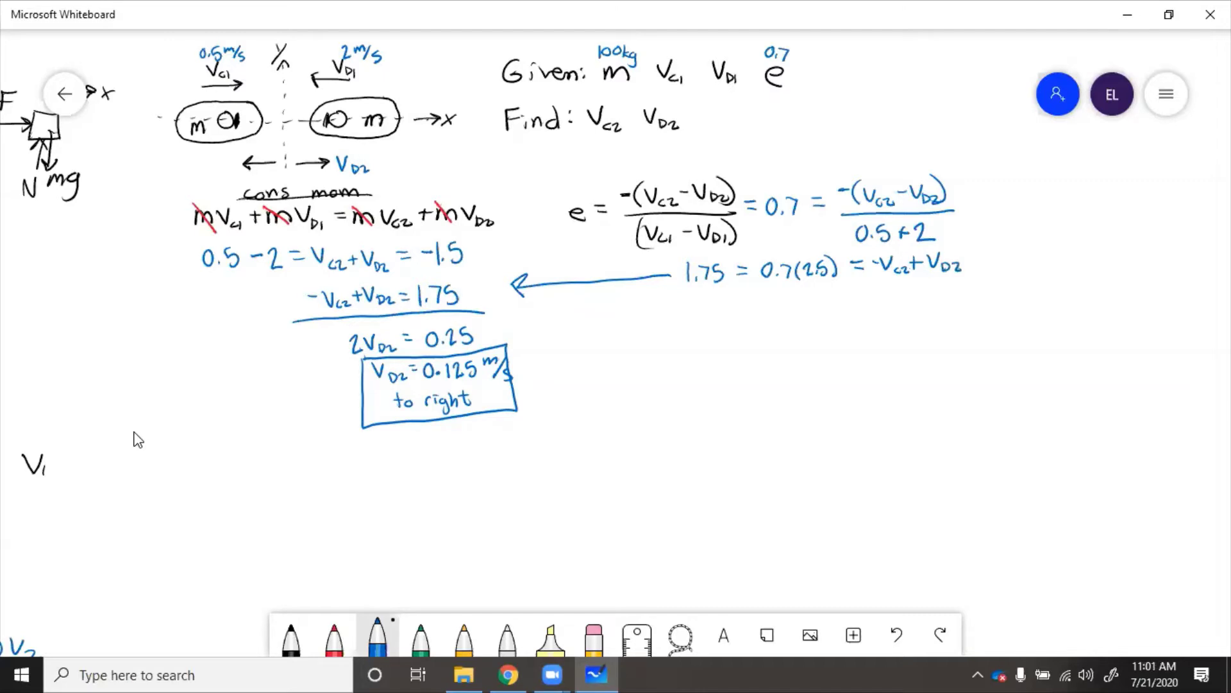
Solve Vc2 = VD2 − 1.75 = .125 − 1.75 = −1.625 below the restitution line.
{"action": "mouse_move", "coordinate": [804, 295]}
{"action": "left_mouse_down"}
{"action": "mouse_move", "coordinate": [819, 294]}
{"action": "mouse_move", "coordinate": [824, 315]}
{"action": "mouse_move", "coordinate": [862, 306]}
{"action": "mouse_move", "coordinate": [869, 290]}
{"action": "mouse_move", "coordinate": [872, 310]}
{"action": "mouse_move", "coordinate": [940, 301]}
{"action": "mouse_move", "coordinate": [932, 307]}
{"action": "left_mouse_up"}
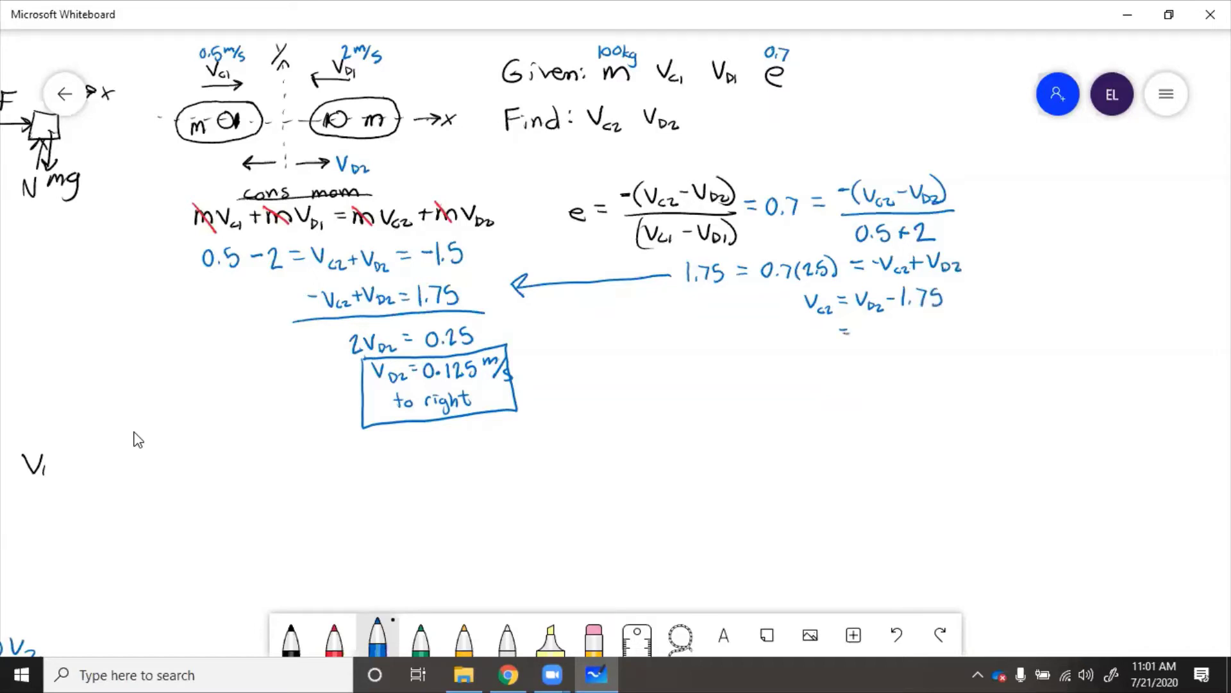
{"action": "mouse_move", "coordinate": [868, 327]}
{"action": "left_mouse_down"}
{"action": "mouse_move", "coordinate": [868, 340]}
{"action": "mouse_move", "coordinate": [883, 341]}
{"action": "left_mouse_up"}
{"action": "left_click_drag", "start_coordinate": [885, 328], "coordinate": [932, 340]}
{"action": "mouse_move", "coordinate": [812, 355]}
{"action": "left_mouse_down"}
{"action": "mouse_move", "coordinate": [844, 373]}
{"action": "mouse_move", "coordinate": [917, 361]}
{"action": "mouse_move", "coordinate": [917, 372]}
{"action": "left_mouse_up"}
{"action": "left_click", "coordinate": [884, 371]}
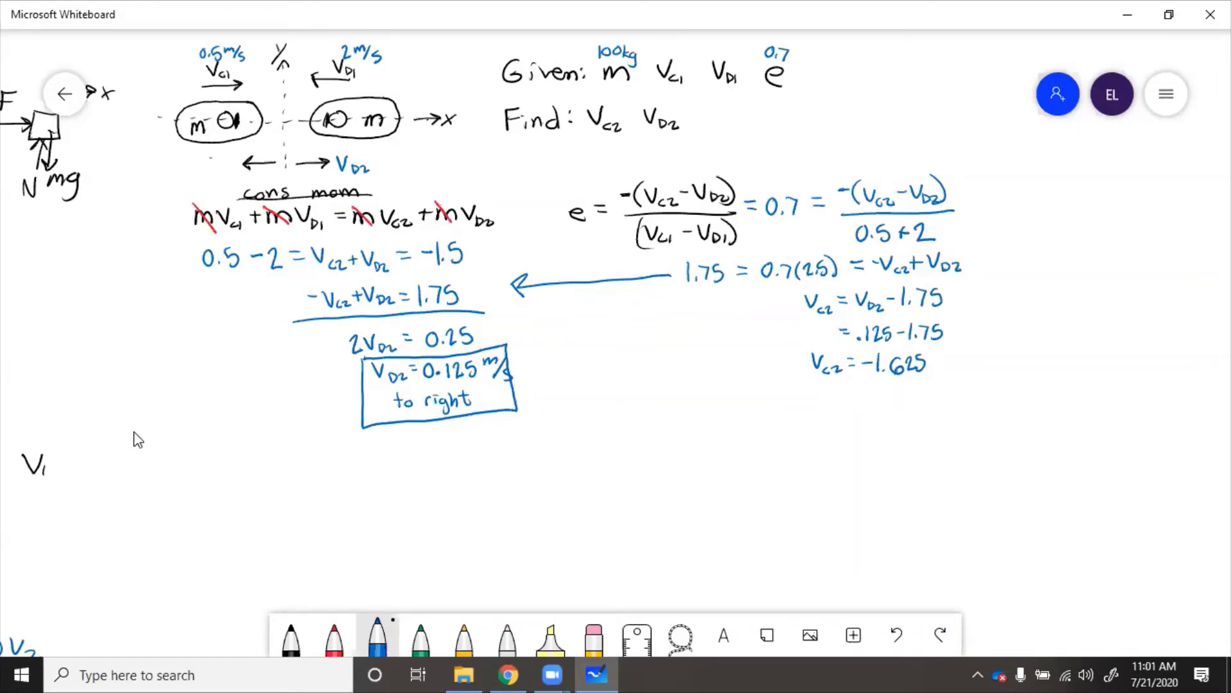
Label the left arrow Vc2 and restate Vc2 = 1.625 m/s with its direction beneath.
{"action": "left_click_drag", "start_coordinate": [211, 157], "coordinate": [223, 158]}
{"action": "left_click_drag", "start_coordinate": [772, 395], "coordinate": [790, 415]}
{"action": "left_click_drag", "start_coordinate": [792, 408], "coordinate": [821, 405]}
{"action": "mouse_move", "coordinate": [831, 396]}
{"action": "left_mouse_down"}
{"action": "mouse_move", "coordinate": [830, 413]}
{"action": "mouse_move", "coordinate": [910, 401]}
{"action": "left_mouse_up"}
{"action": "left_click_drag", "start_coordinate": [919, 395], "coordinate": [913, 415]}
{"action": "mouse_move", "coordinate": [807, 426]}
{"action": "left_mouse_down"}
{"action": "mouse_move", "coordinate": [808, 443]}
{"action": "mouse_move", "coordinate": [813, 434]}
{"action": "left_mouse_up"}
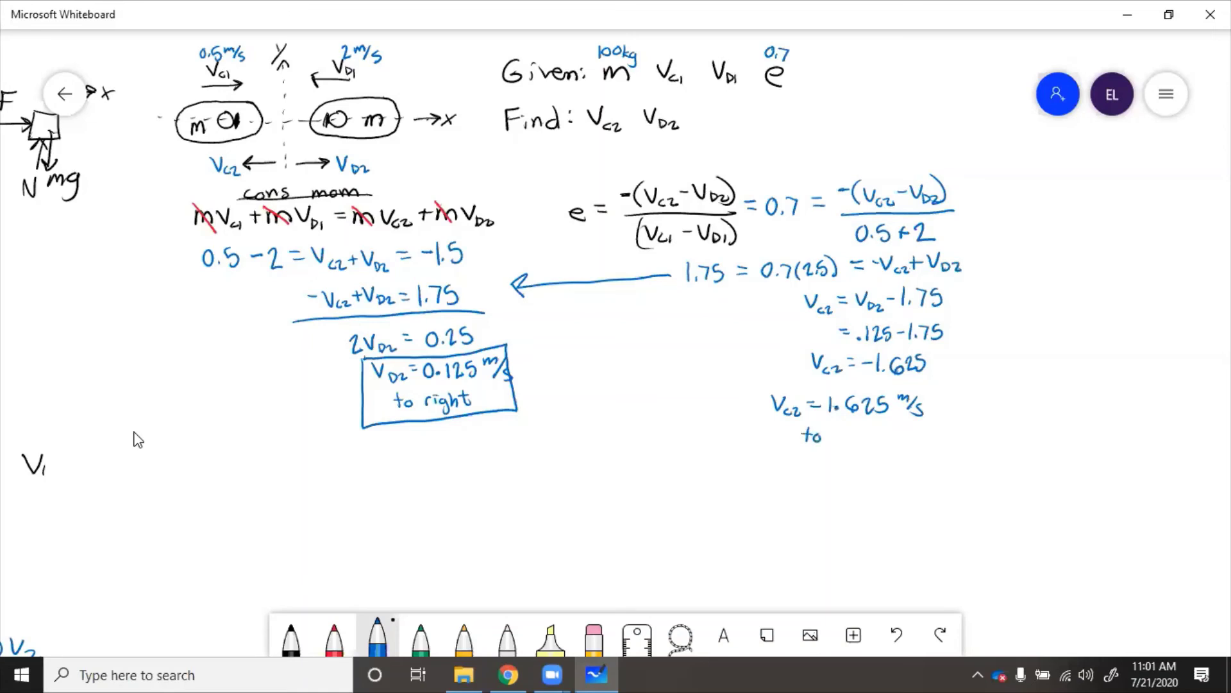